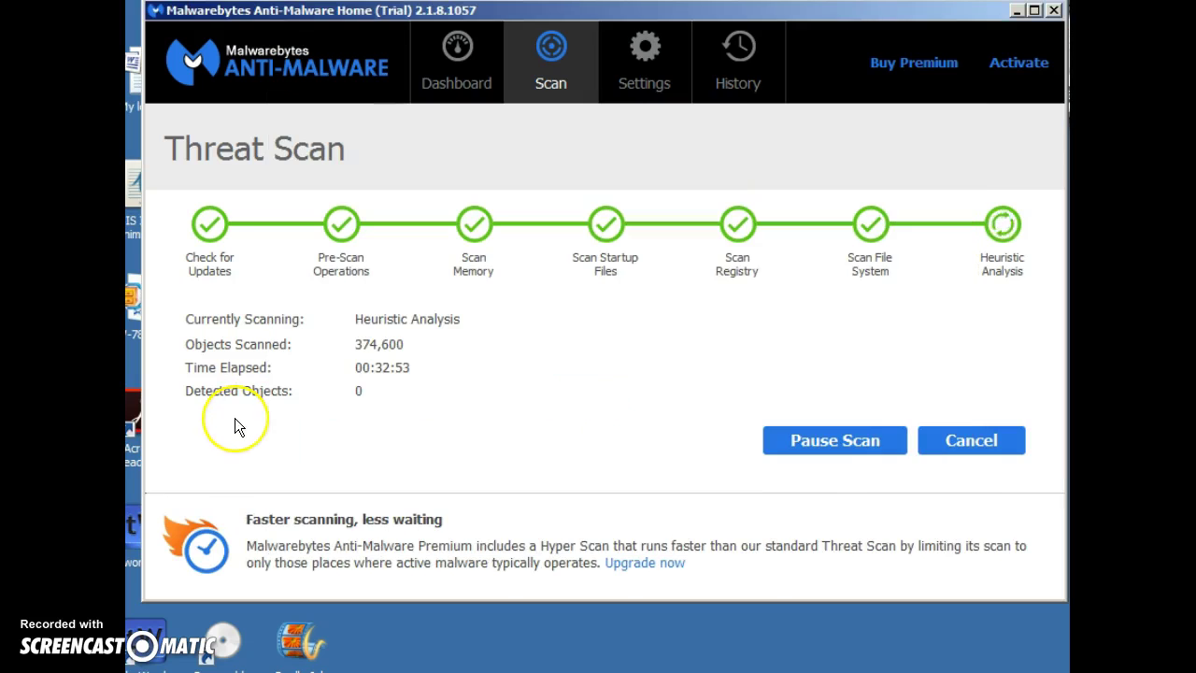
Step: Bring the Malwarebytes Threat Scan, running Heuristic Analysis, in front of the AVG 2015 installer
left_click(234, 418)
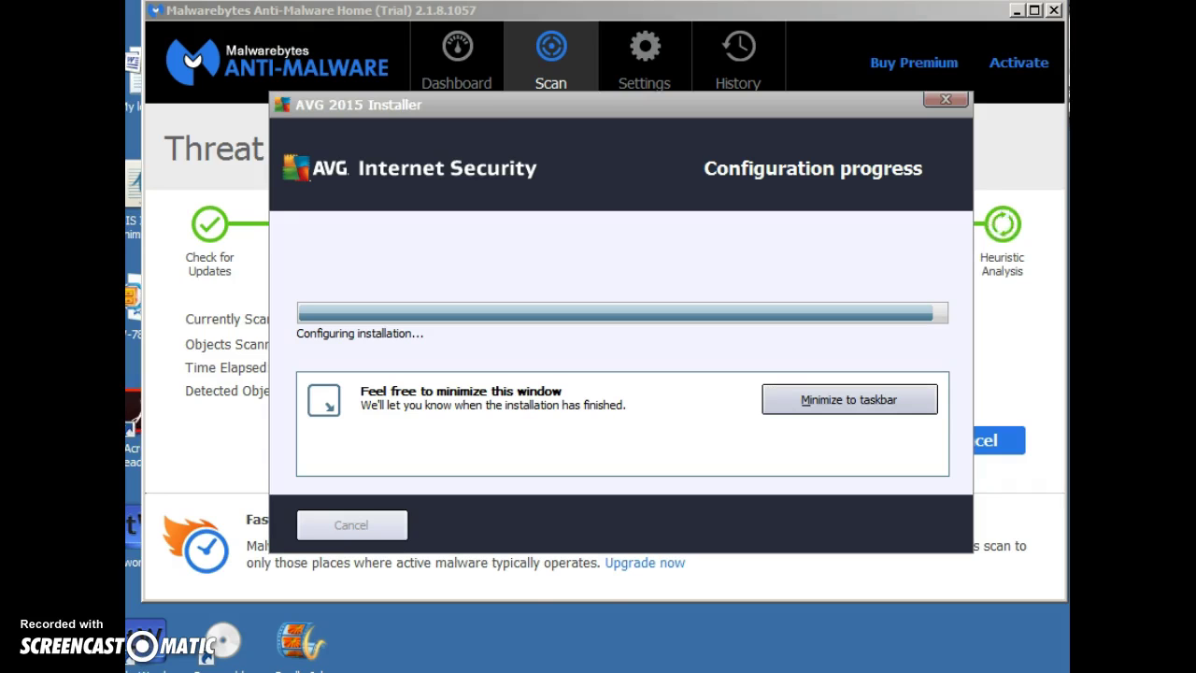
left_click(769, 575)
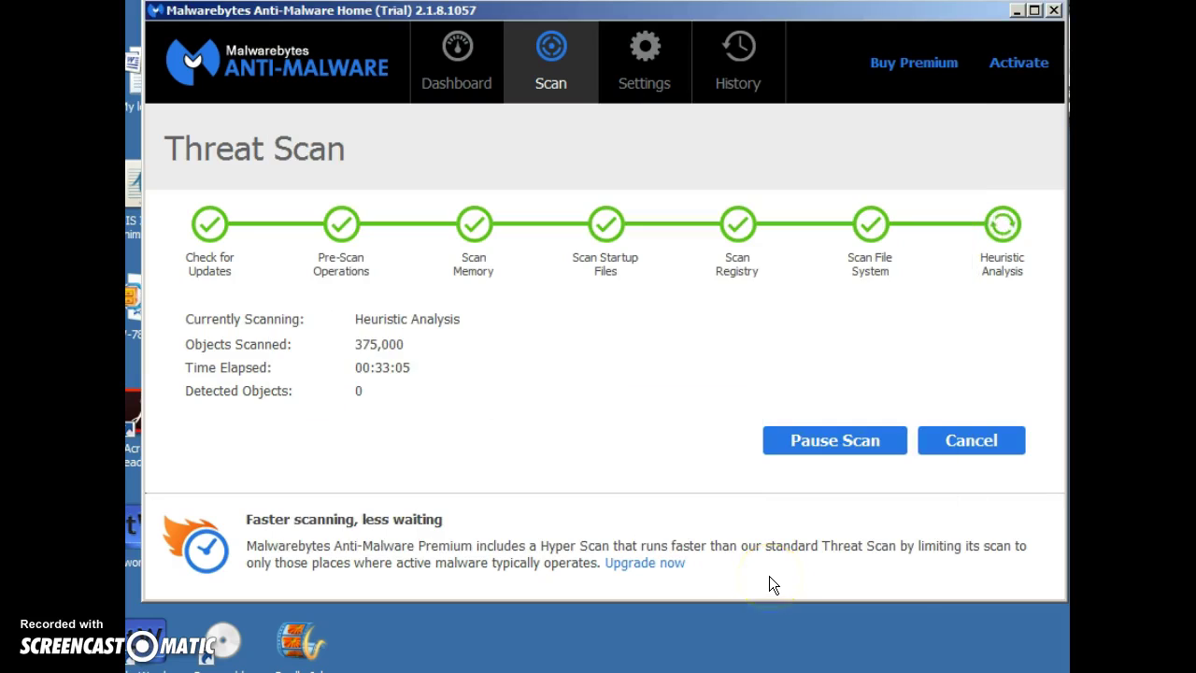